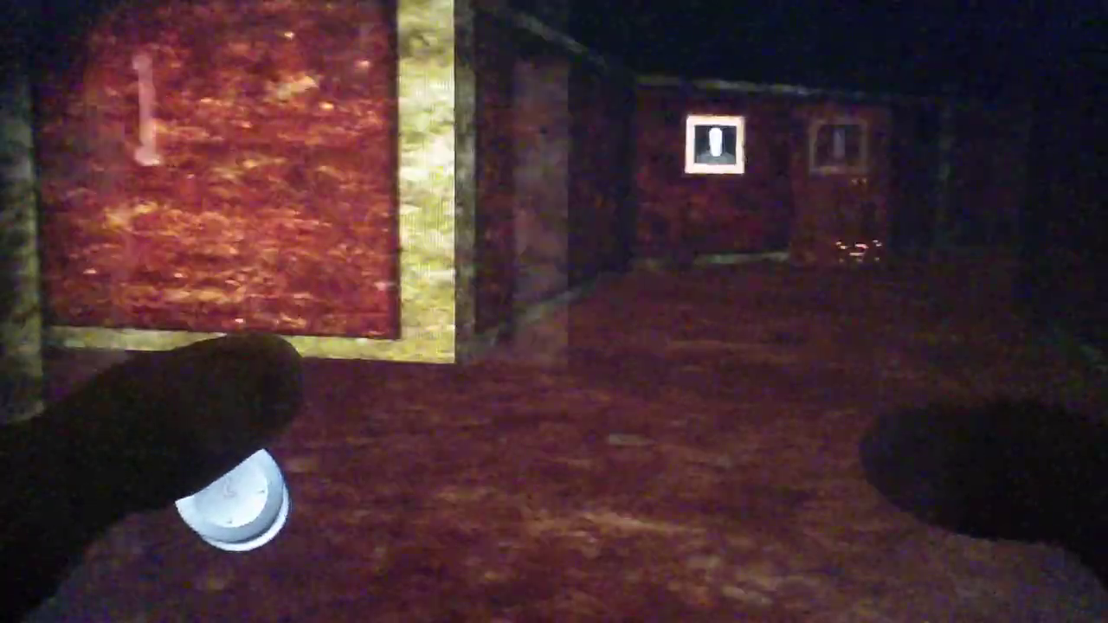
{"action": "left_click_drag", "start_coordinate": [232, 500], "coordinate": [219, 494]}
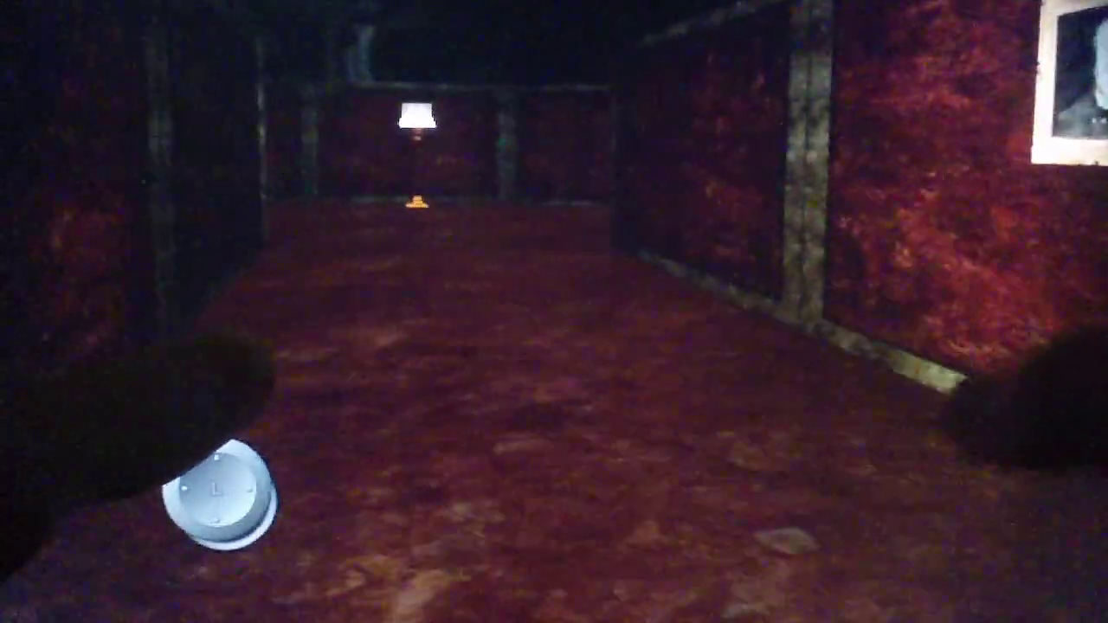
{"action": "left_click_drag", "start_coordinate": [239, 499], "coordinate": [250, 494]}
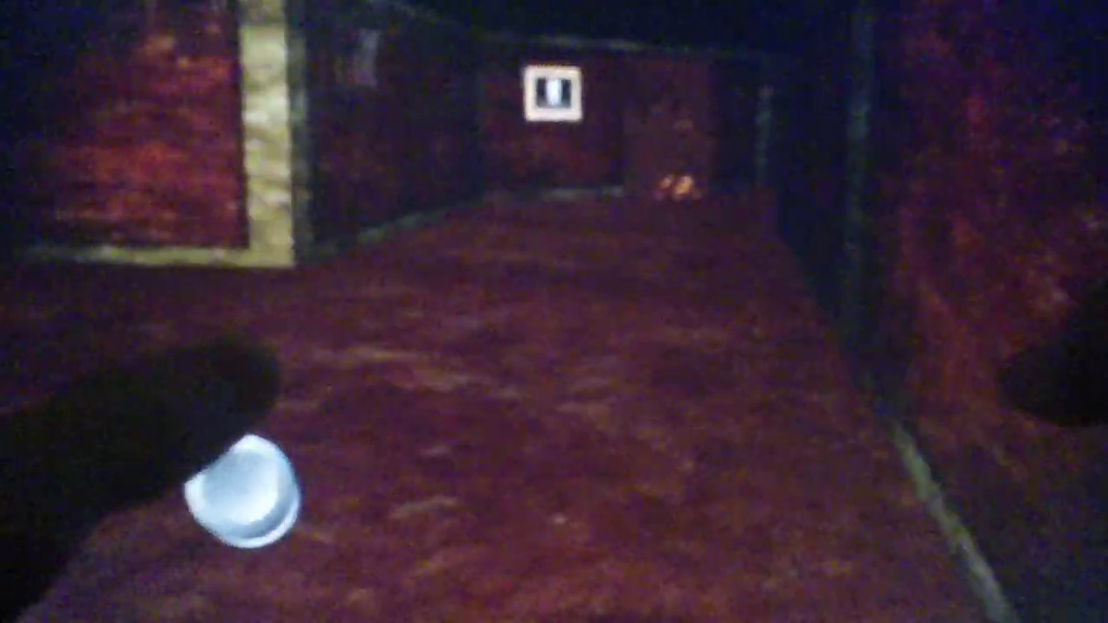
{"action": "key", "text": "w"}
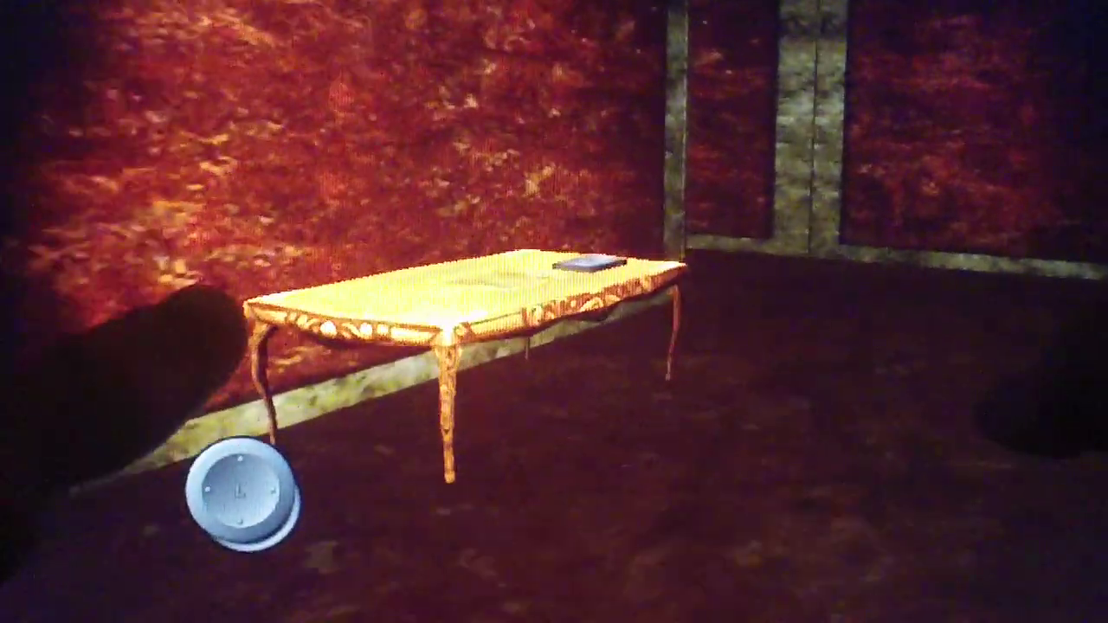
{"action": "key", "text": "e"}
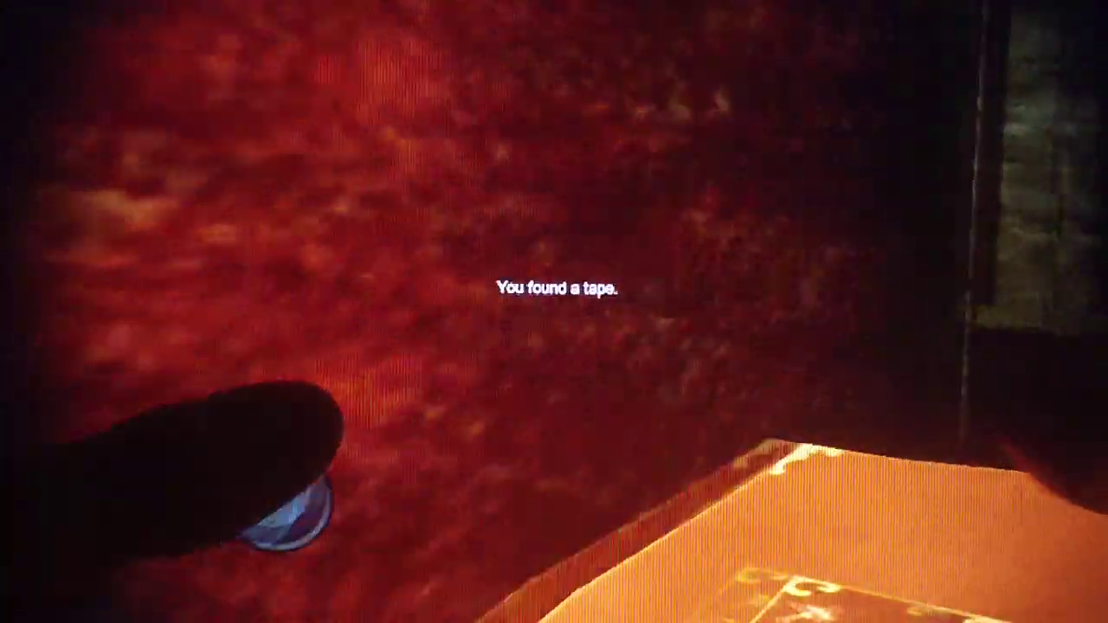